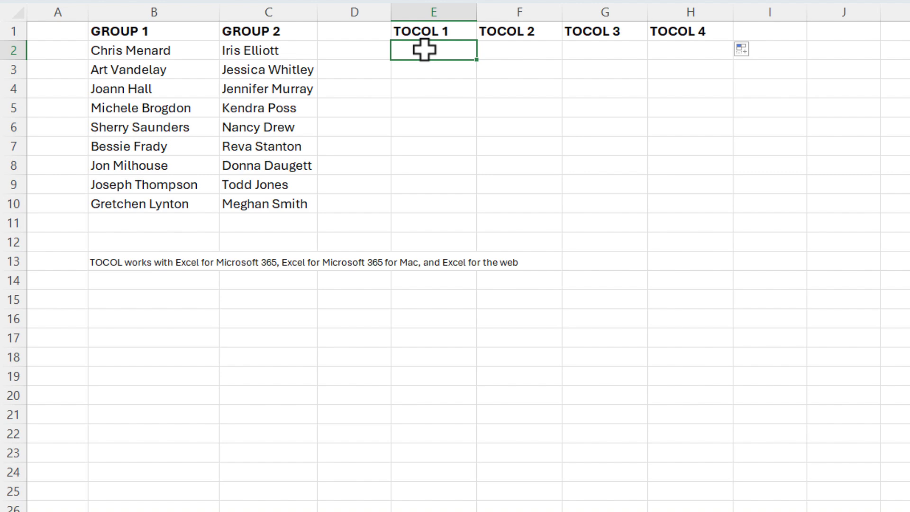
Enter =TOCOL(B2:C10) in E2 so all 18 names spill row by row into E2:E19.
{"action": "type", "text": "="}
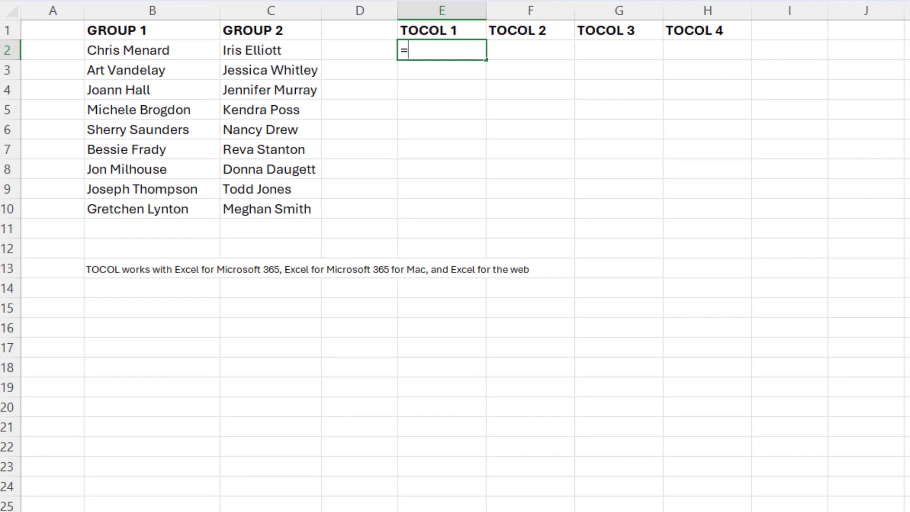
{"action": "type", "text": "t"}
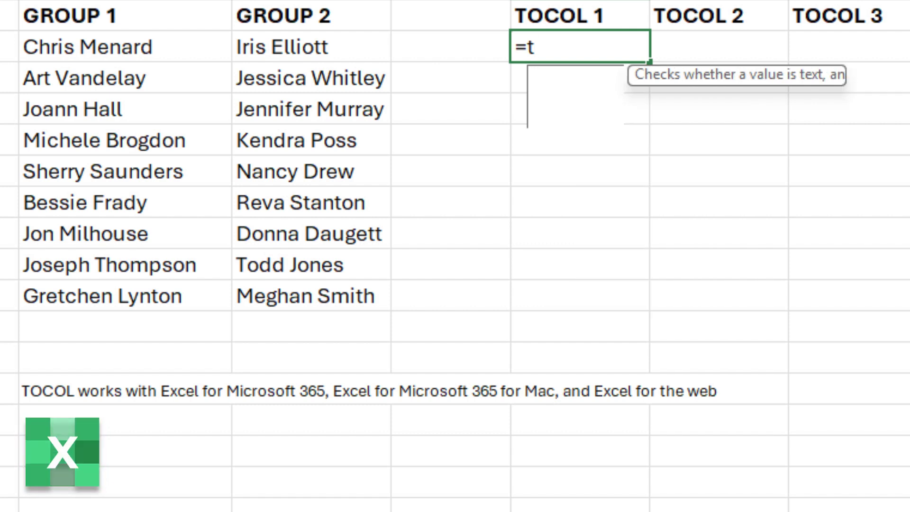
{"action": "type", "text": "ocol"}
{"action": "key", "text": "Tab"}
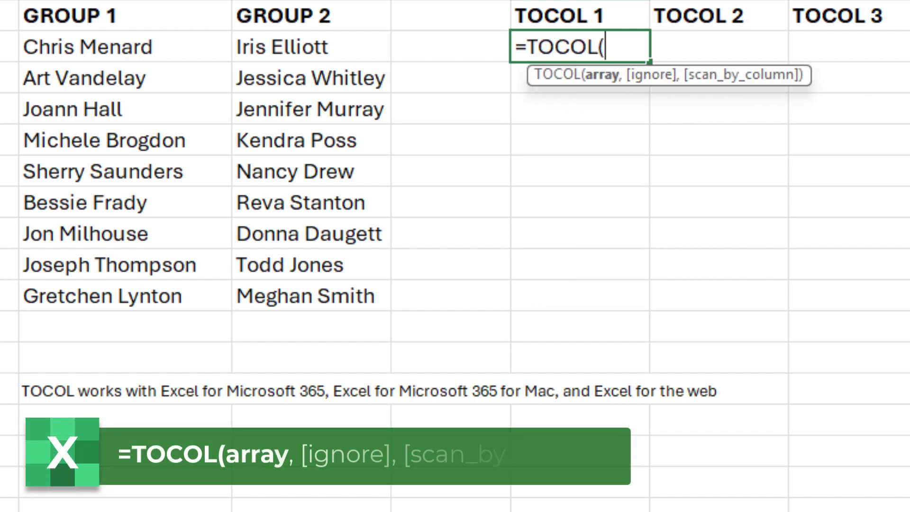
{"action": "left_click_drag", "start_coordinate": [168, 53], "coordinate": [327, 294]}
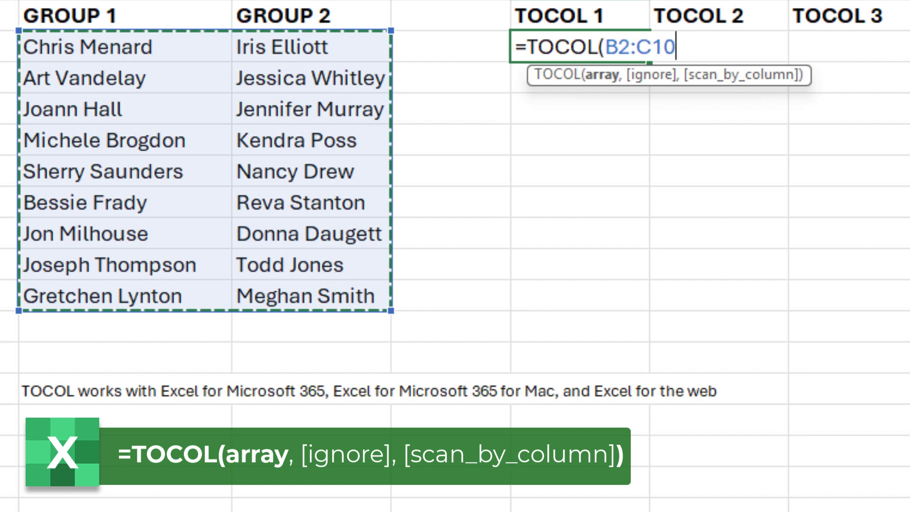
{"action": "key", "text": "Return"}
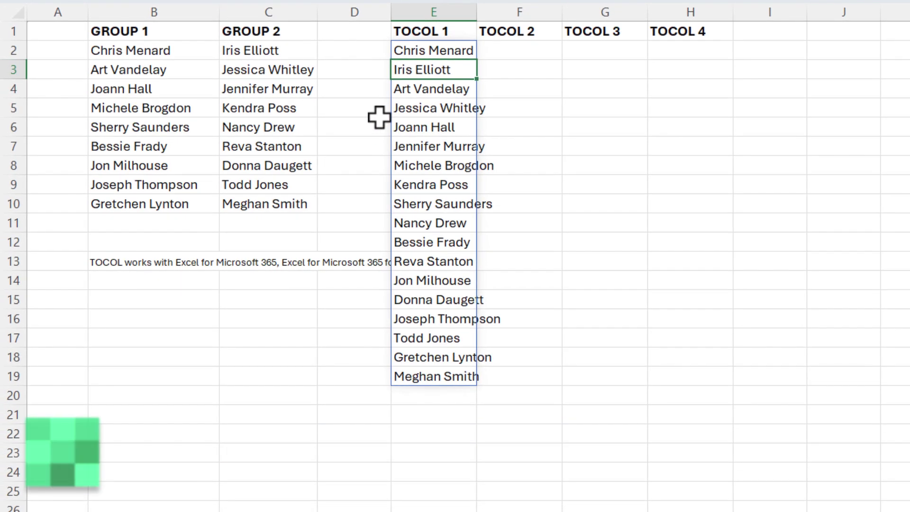
{"action": "left_click", "coordinate": [477, 139]}
{"action": "left_click", "coordinate": [435, 55]}
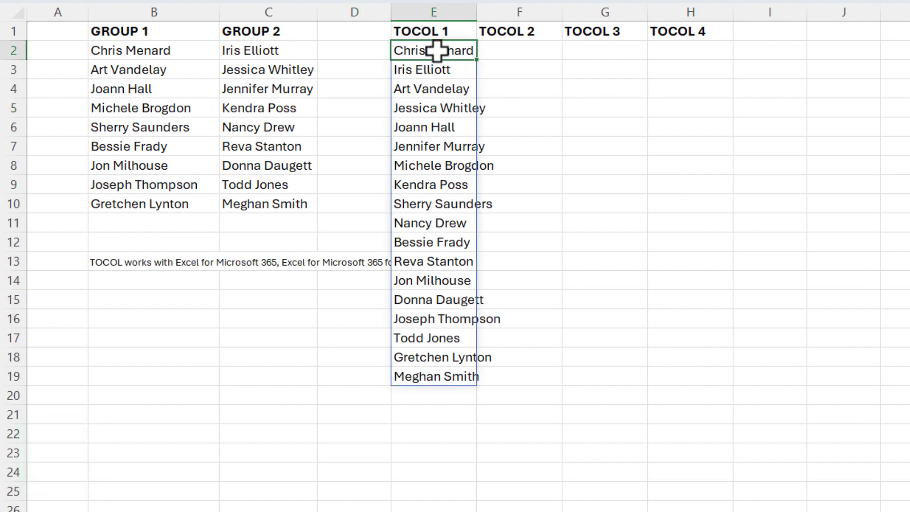
{"action": "left_click", "coordinate": [449, 377]}
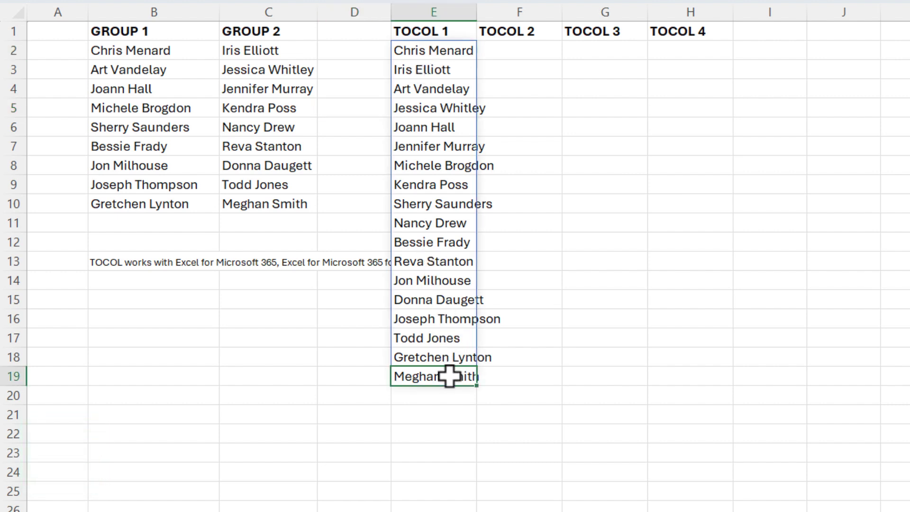
Widen column E and delete the GROUP 2 name in C6, leaving a 0 in E11.
{"action": "left_click_drag", "start_coordinate": [476, 12], "coordinate": [500, 14]}
{"action": "left_click", "coordinate": [524, 49]}
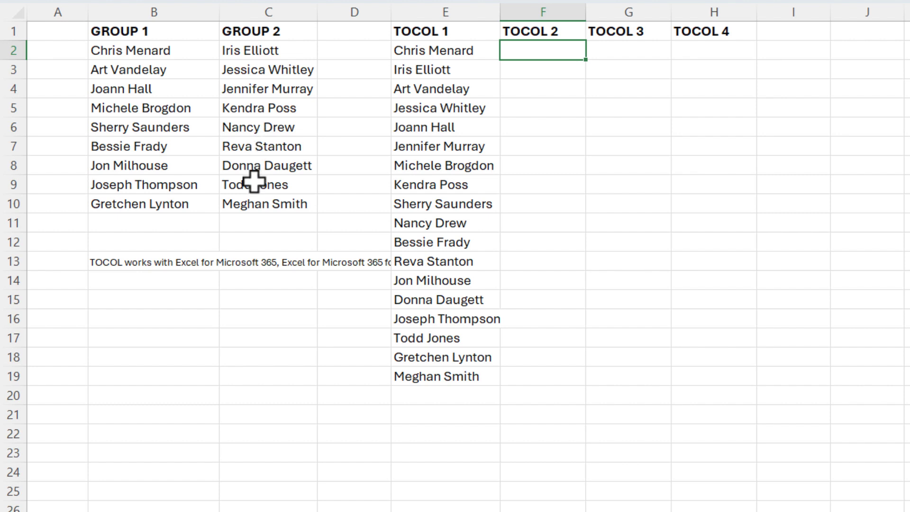
{"action": "left_click", "coordinate": [278, 128]}
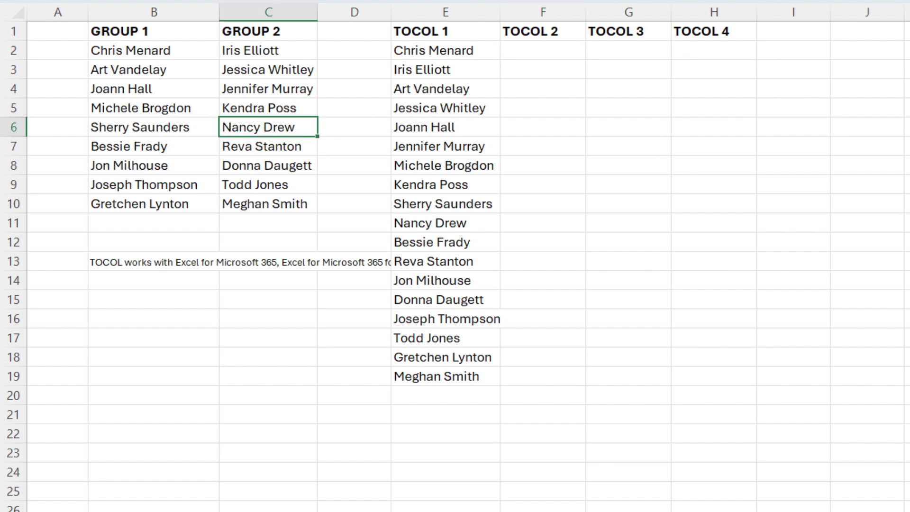
{"action": "key", "text": "Delete"}
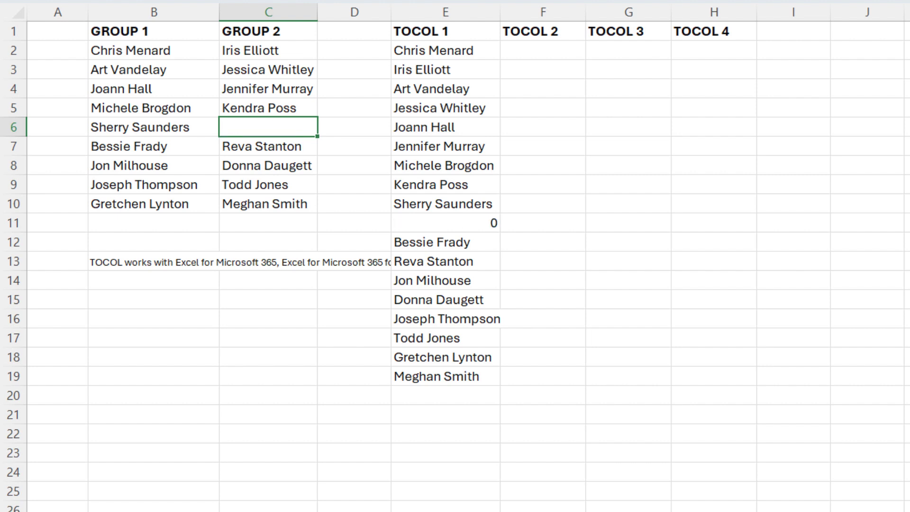
{"action": "left_click", "coordinate": [420, 223]}
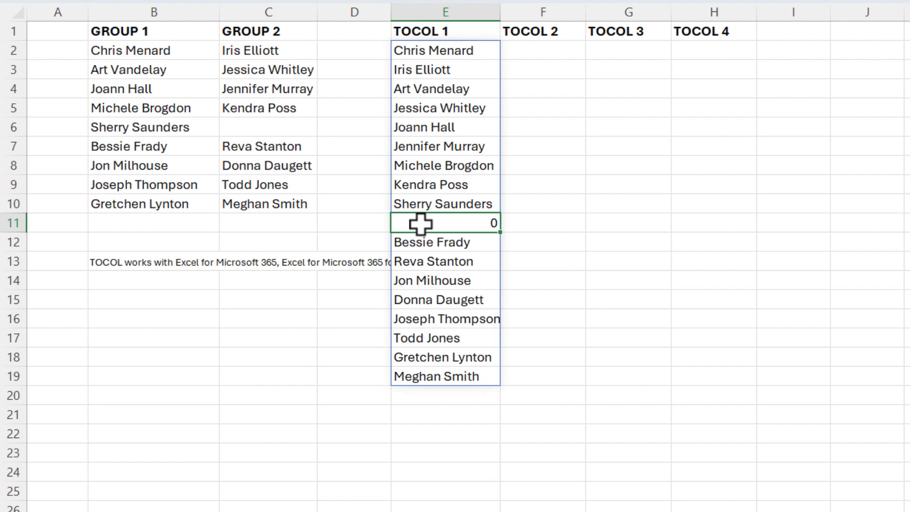
Enter =TOCOL(B2:C10,1) in F2 so 17 names spill with the blank ignored.
{"action": "left_click", "coordinate": [558, 51]}
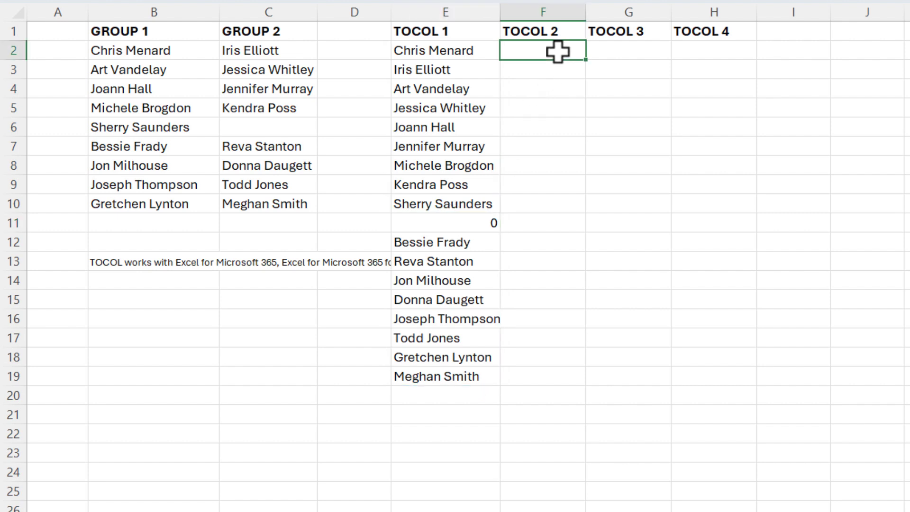
{"action": "type", "text": "=tocol"}
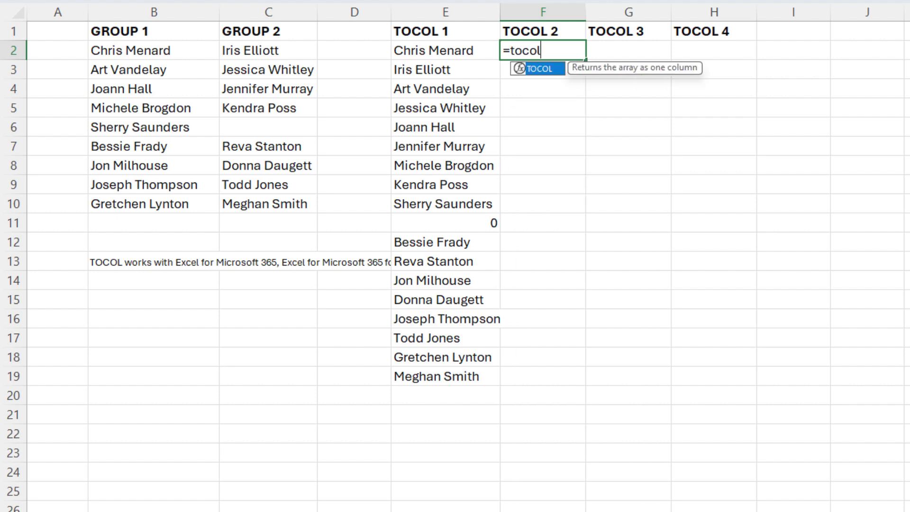
{"action": "key", "text": "Tab"}
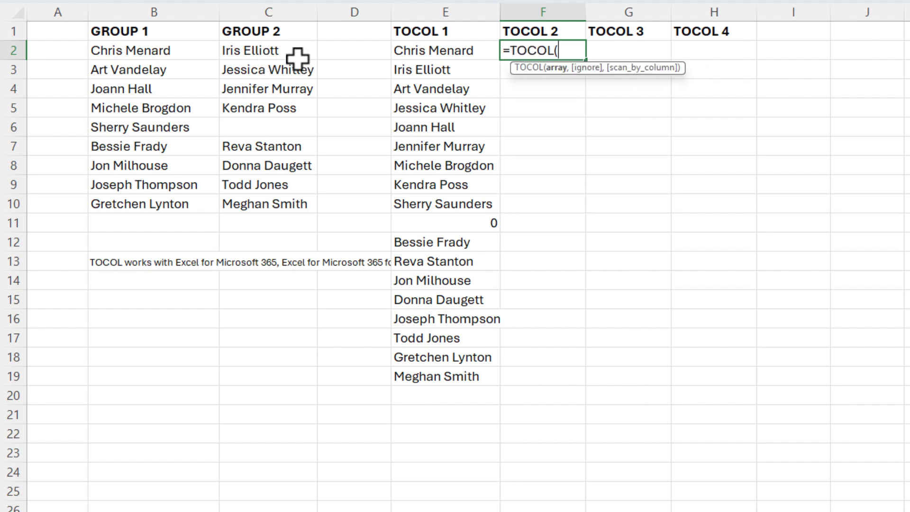
{"action": "left_click_drag", "start_coordinate": [157, 49], "coordinate": [288, 203]}
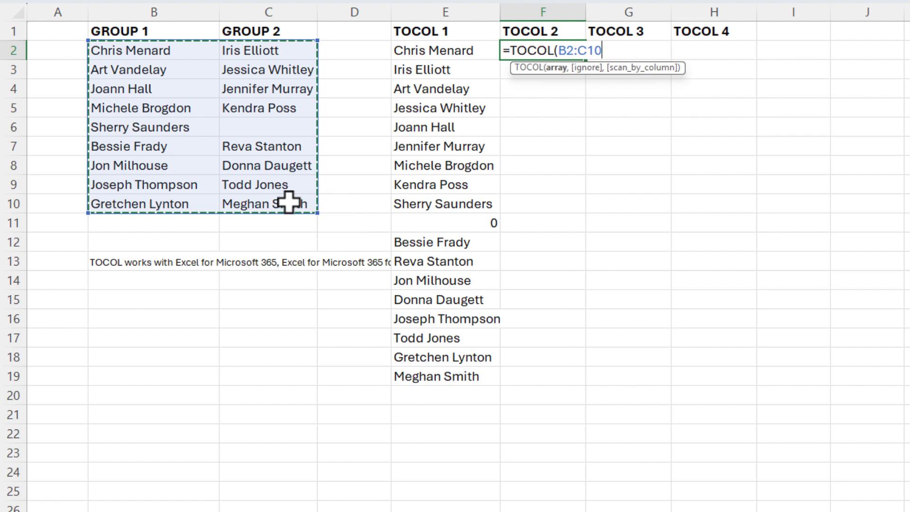
{"action": "type", "text": ","}
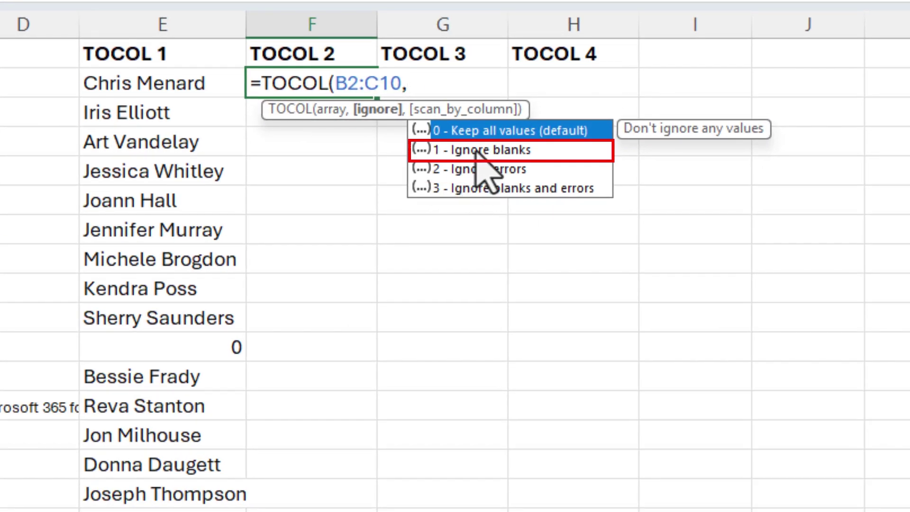
{"action": "double_click", "coordinate": [476, 151]}
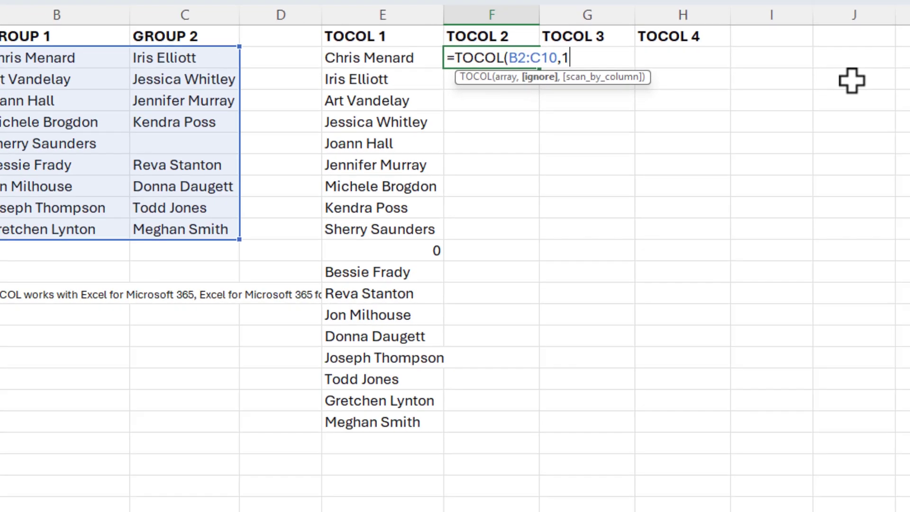
{"action": "key", "text": "Return"}
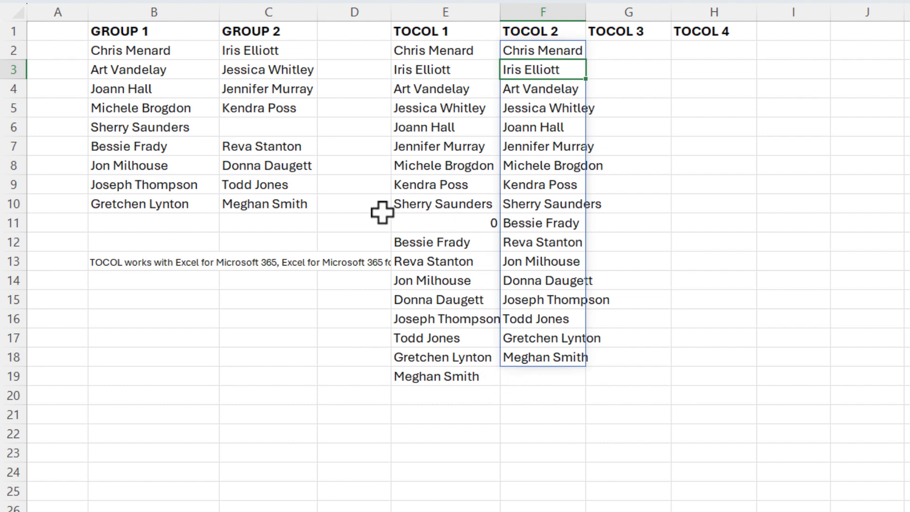
Replace the GROUP 1 name in B8 with =j1/j1, producing a #DIV/0! error.
{"action": "left_click", "coordinate": [161, 167]}
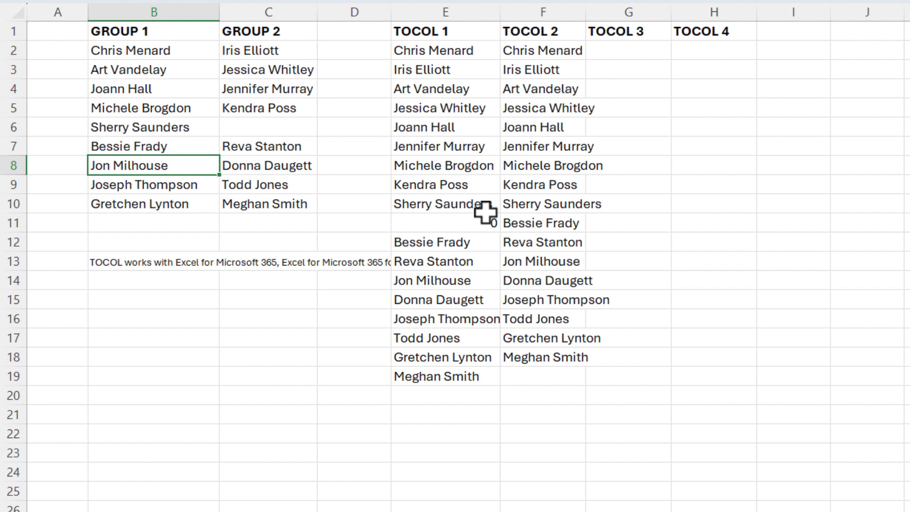
{"action": "type", "text": "=j"}
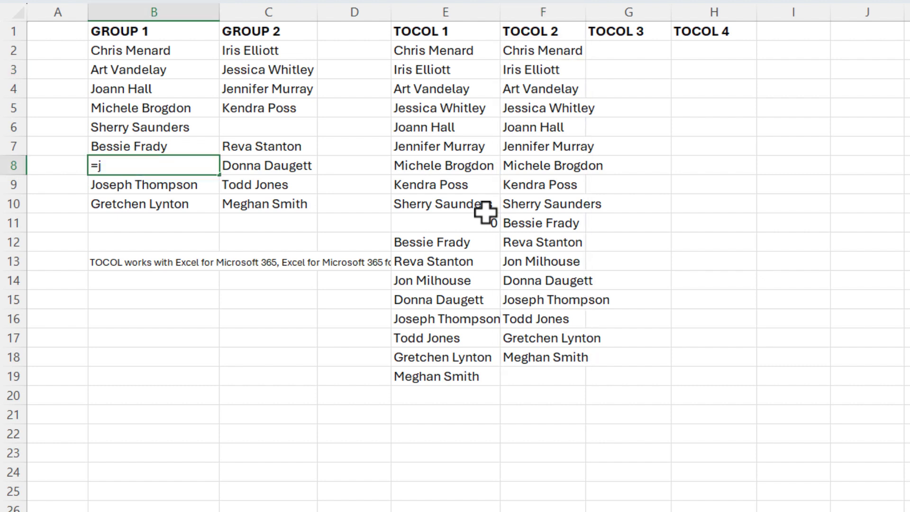
{"action": "type", "text": "1/j1"}
{"action": "key", "text": "Return"}
{"action": "key", "text": "Up"}
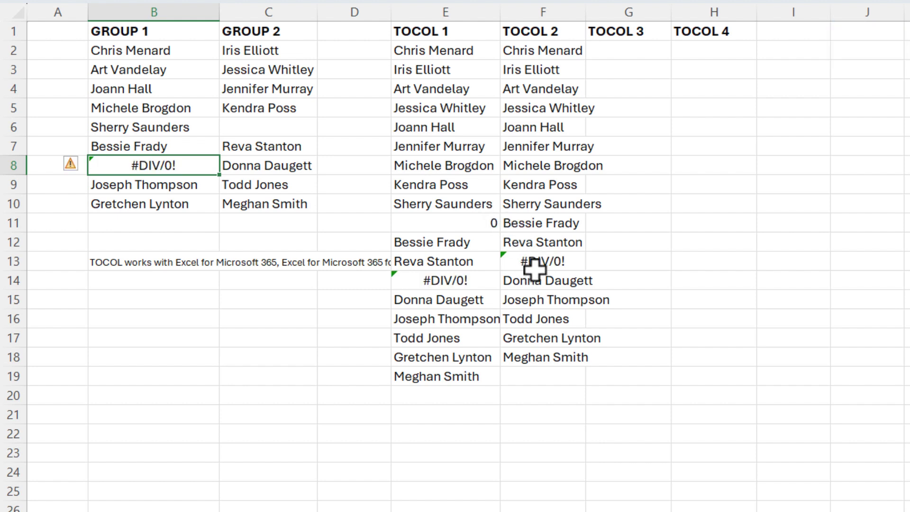
{"action": "left_click", "coordinate": [629, 54]}
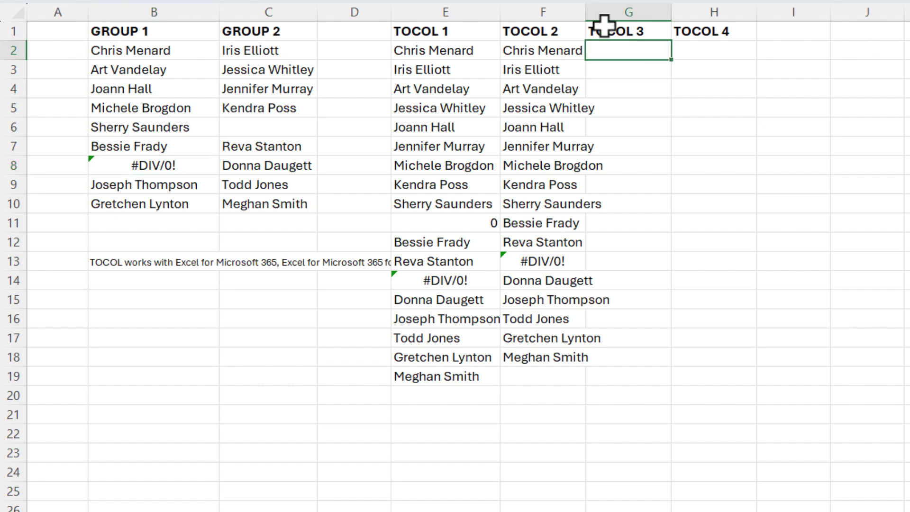
Widen column F, enter =TOCOL(B2:C10,2) in G2 to skip errors, and widen column G.
{"action": "left_click_drag", "start_coordinate": [587, 13], "coordinate": [628, 14]}
{"action": "type", "text": "=TOCOL("}
{"action": "left_click_drag", "start_coordinate": [122, 52], "coordinate": [289, 216]}
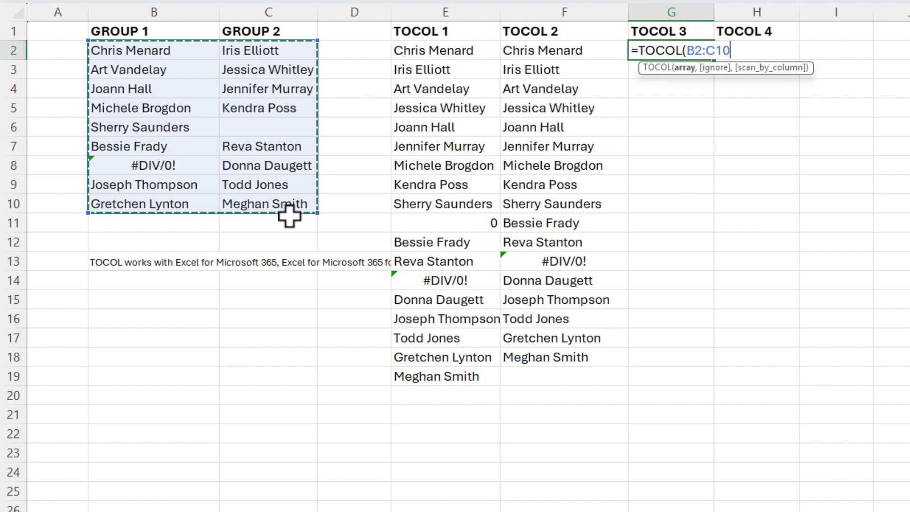
{"action": "type", "text": ","}
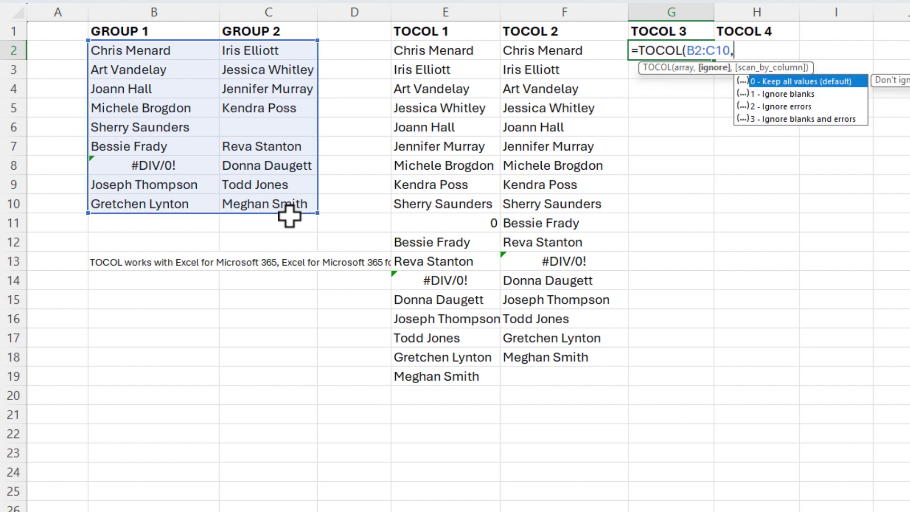
{"action": "type", "text": "2"}
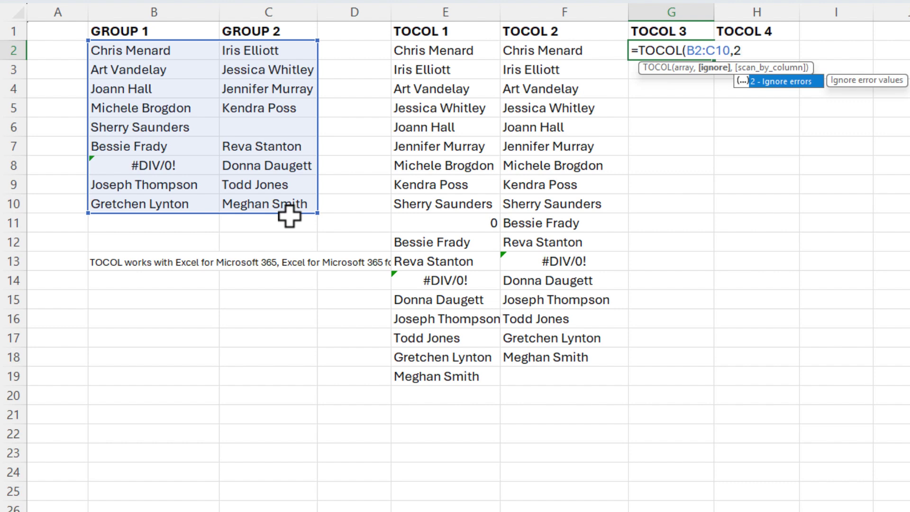
{"action": "key", "text": "Return"}
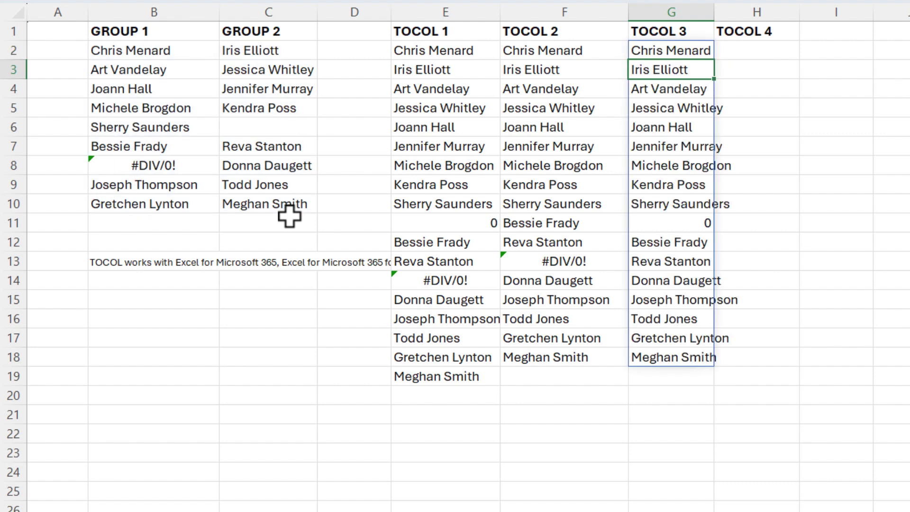
{"action": "left_click", "coordinate": [666, 223]}
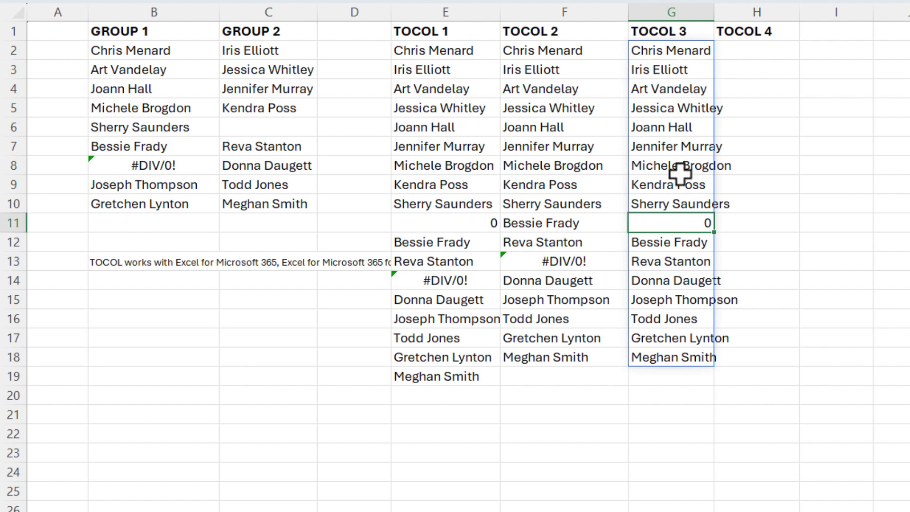
{"action": "left_click_drag", "start_coordinate": [714, 14], "coordinate": [731, 19]}
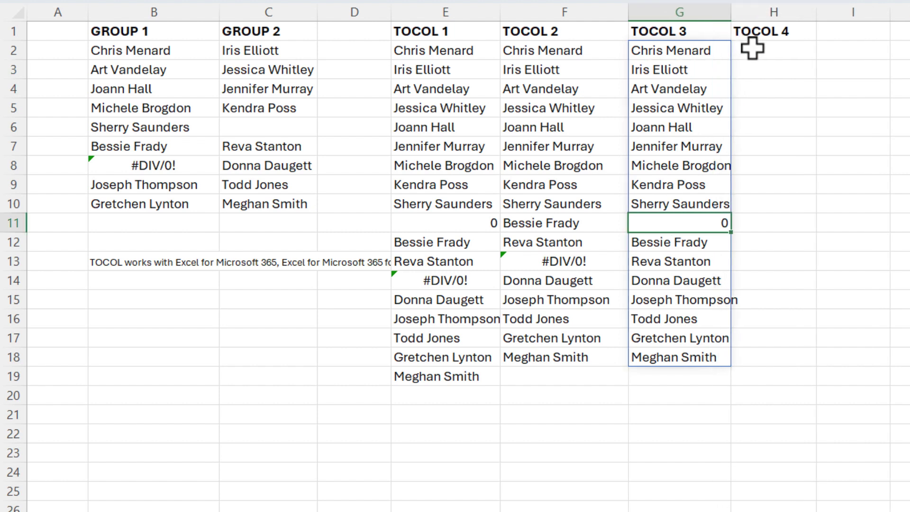
{"action": "left_click", "coordinate": [771, 52]}
Enter =TOCOL(B2:C10,3) in H2 to skip blanks and errors, then widen column H.
{"action": "type", "text": "=to"}
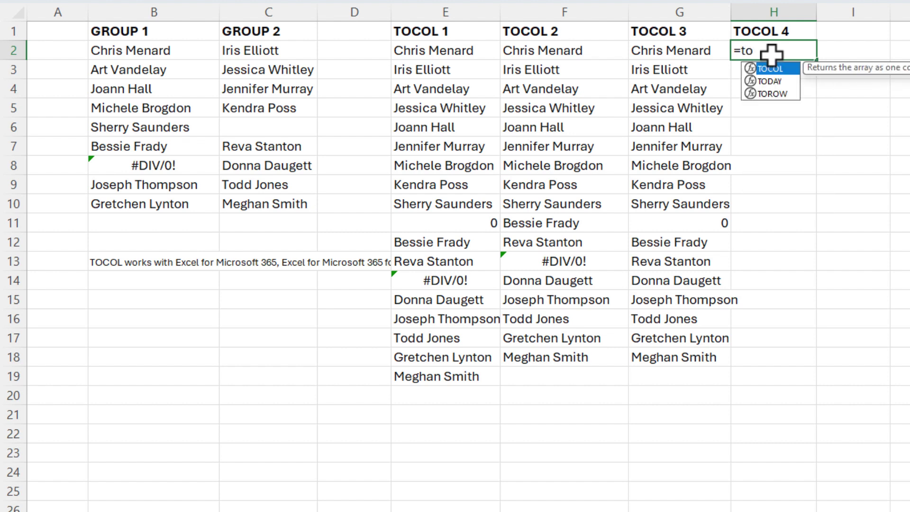
{"action": "type", "text": "c"}
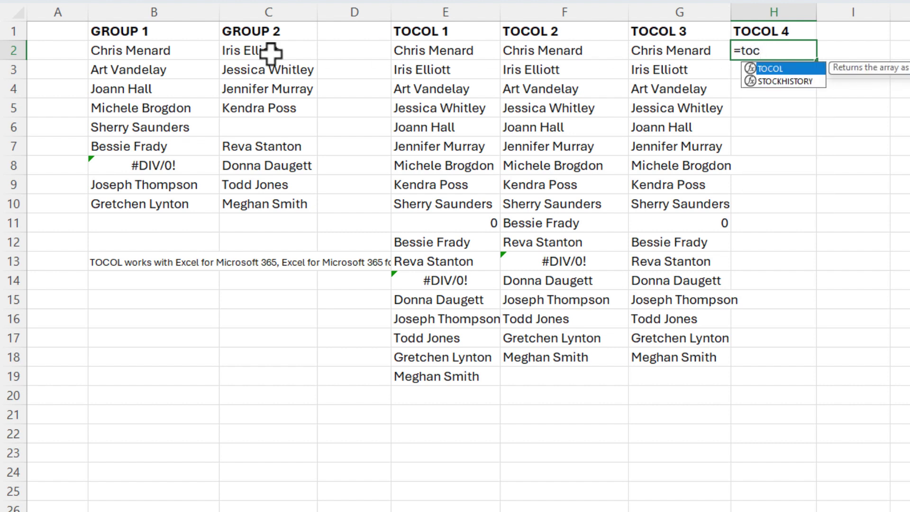
{"action": "key", "text": "Tab"}
{"action": "left_click_drag", "start_coordinate": [169, 49], "coordinate": [266, 200]}
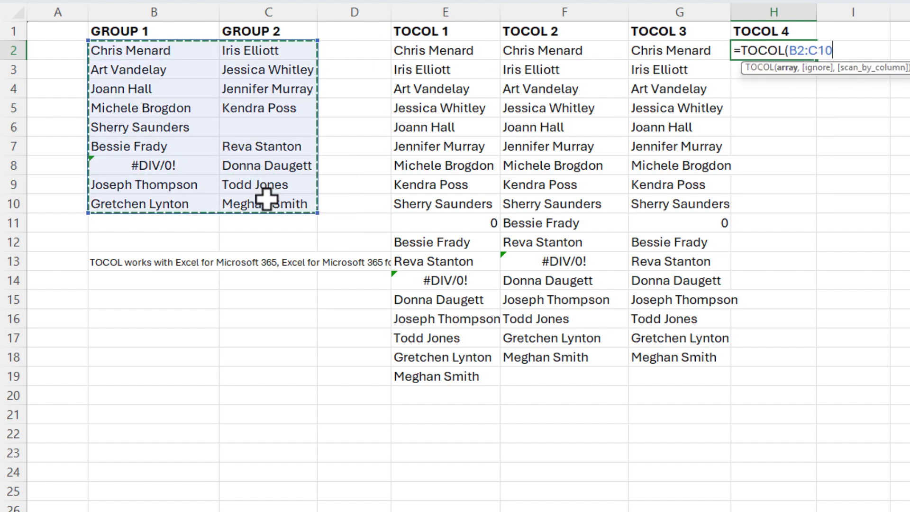
{"action": "type", "text": ",4"}
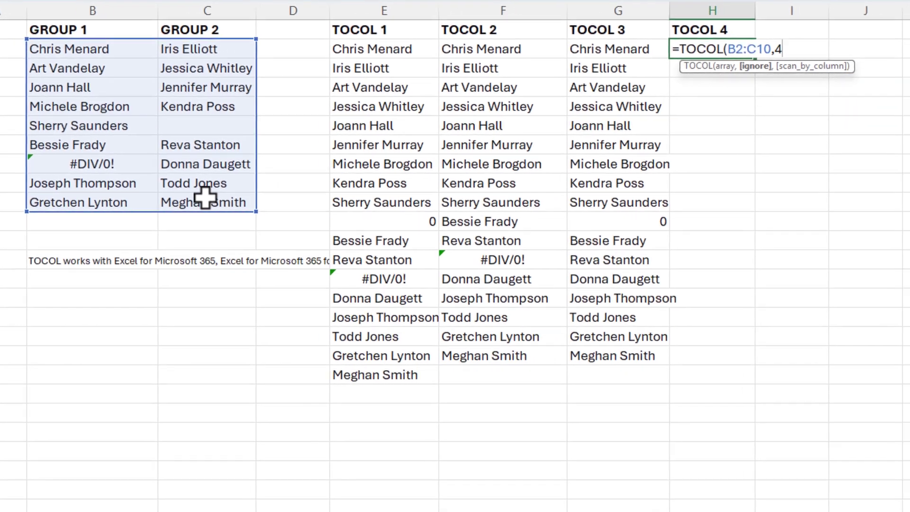
{"action": "key", "text": "BackSpace"}
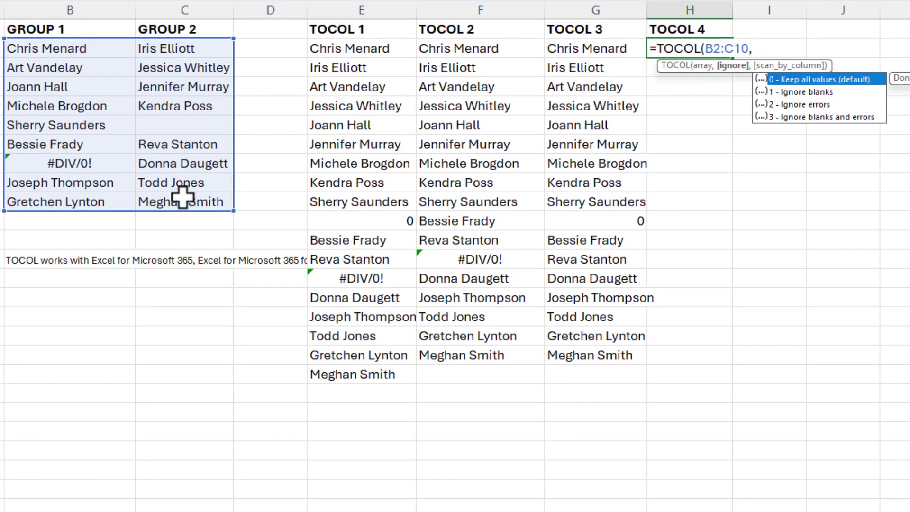
{"action": "type", "text": "3"}
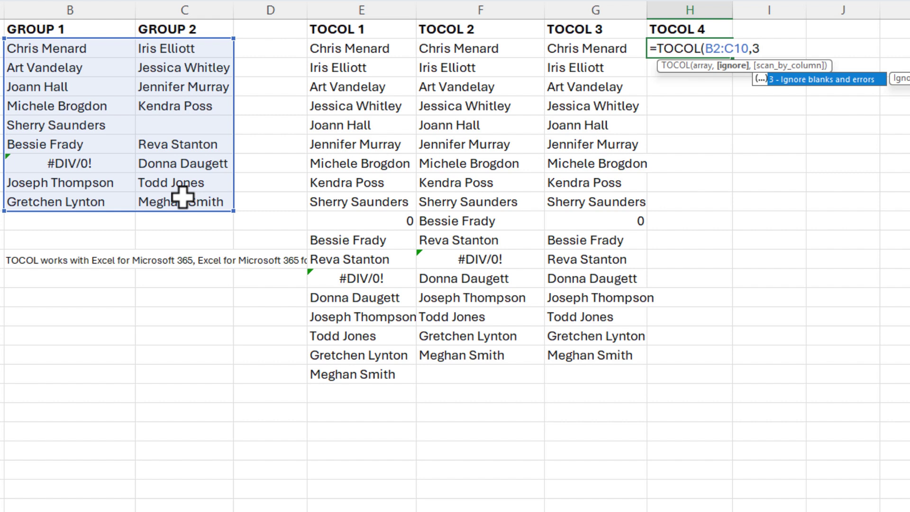
{"action": "key", "text": "Return"}
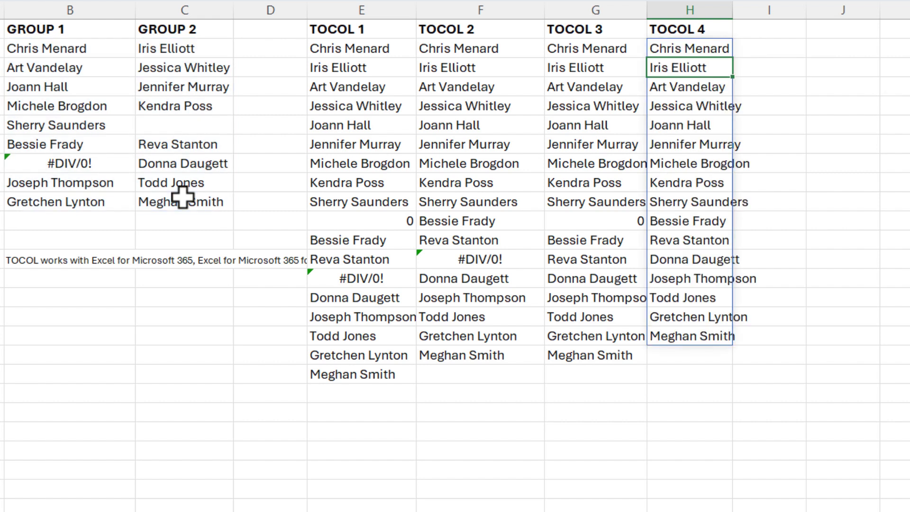
{"action": "left_click", "coordinate": [705, 47]}
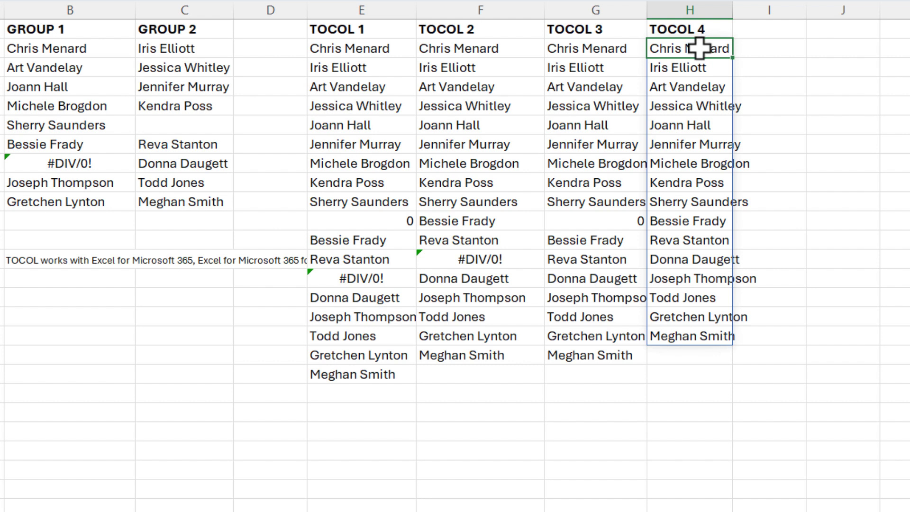
{"action": "left_click_drag", "start_coordinate": [732, 13], "coordinate": [894, 9]}
Copy the TOCOL 4 heading into I1 and rename it TOCOL 5.
{"action": "left_click", "coordinate": [750, 33]}
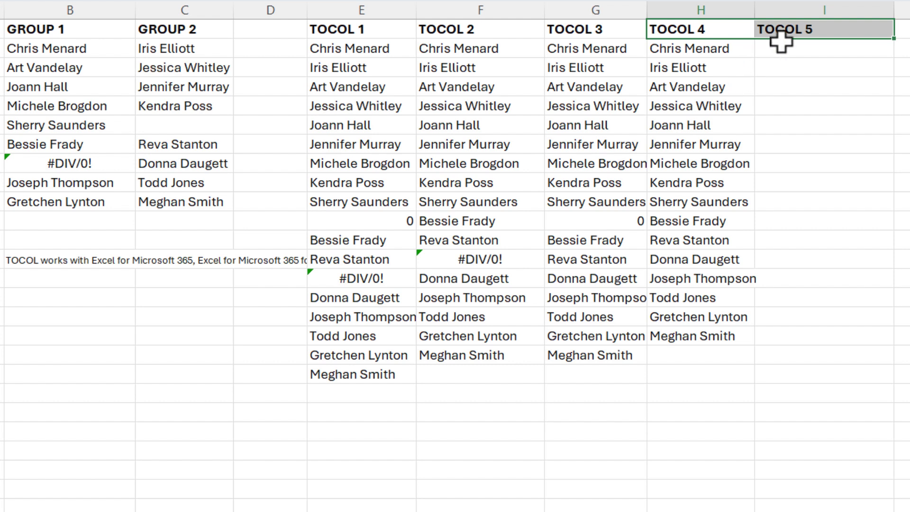
{"action": "left_click", "coordinate": [821, 46]}
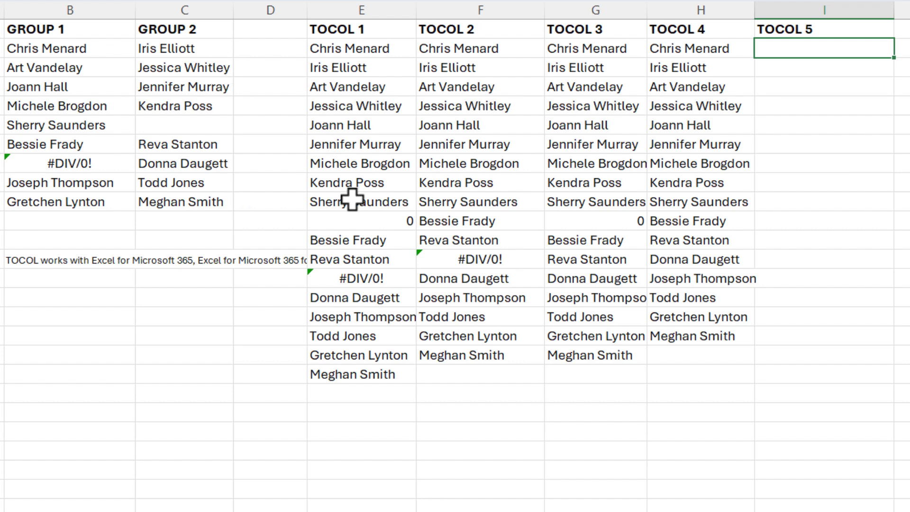
Enter =TOCOL(B2:C10,3,TRUE) in I2 so 16 names spill column by column.
{"action": "type", "text": "="}
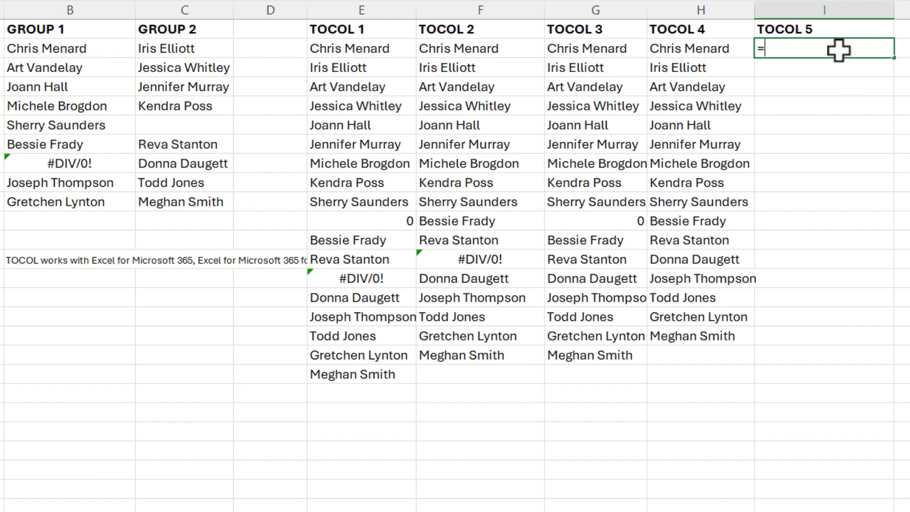
{"action": "type", "text": "toc"}
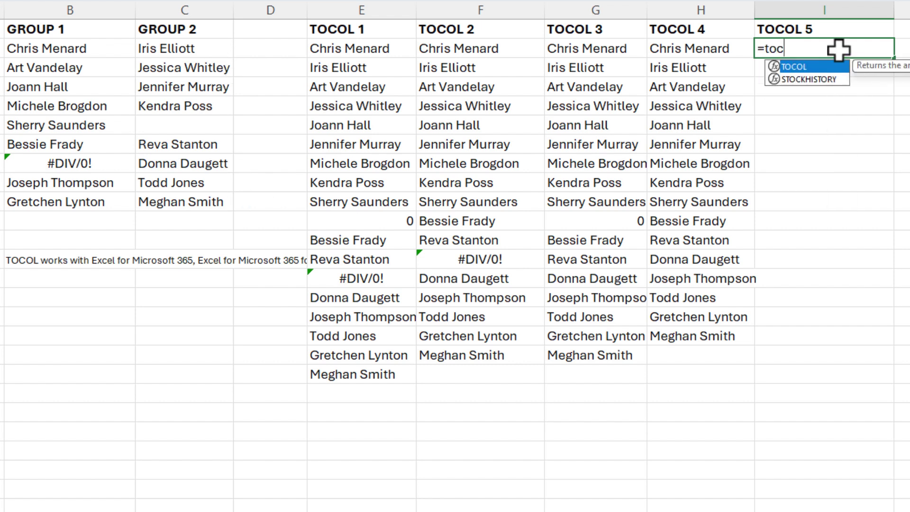
{"action": "key", "text": "Tab"}
{"action": "left_click_drag", "start_coordinate": [122, 55], "coordinate": [171, 195]}
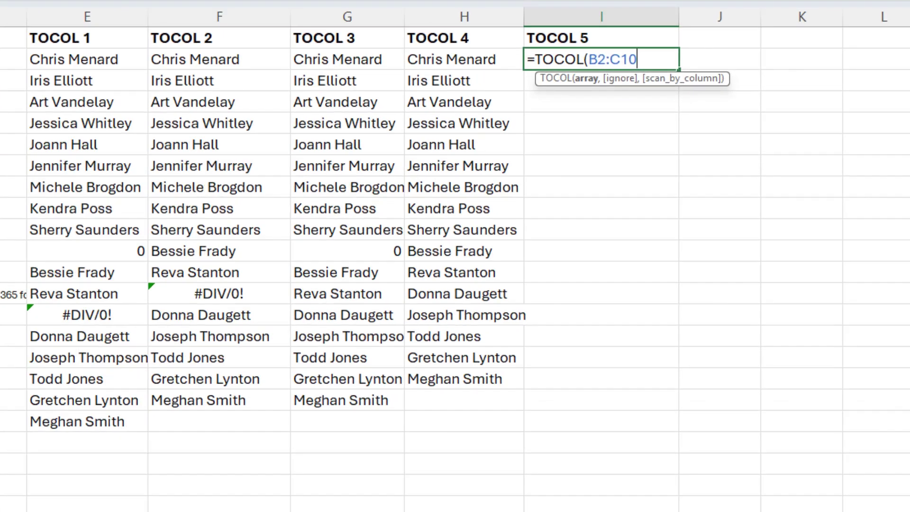
{"action": "type", "text": ","}
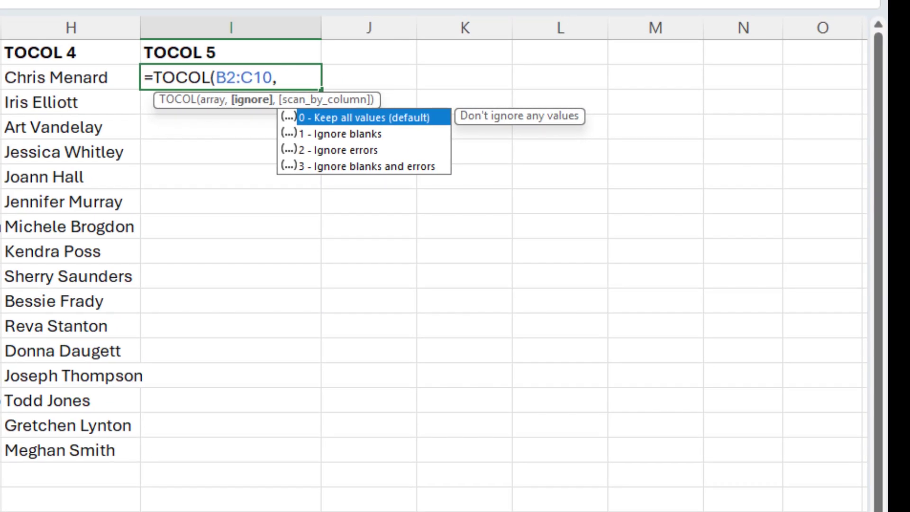
{"action": "type", "text": "3,"}
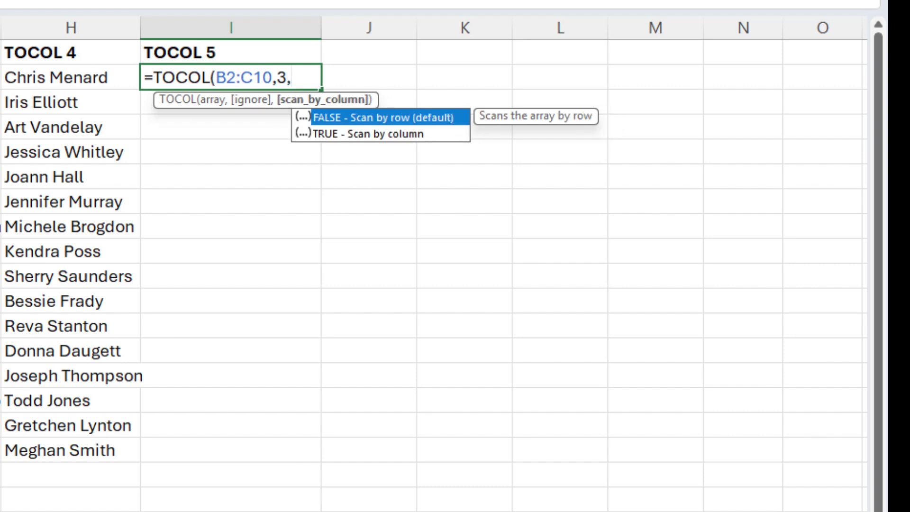
{"action": "double_click", "coordinate": [357, 134]}
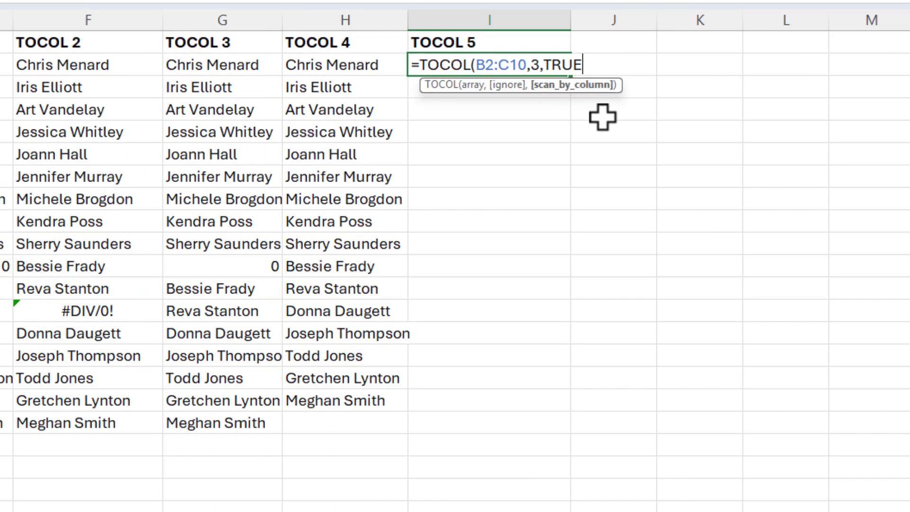
{"action": "key", "text": "Return"}
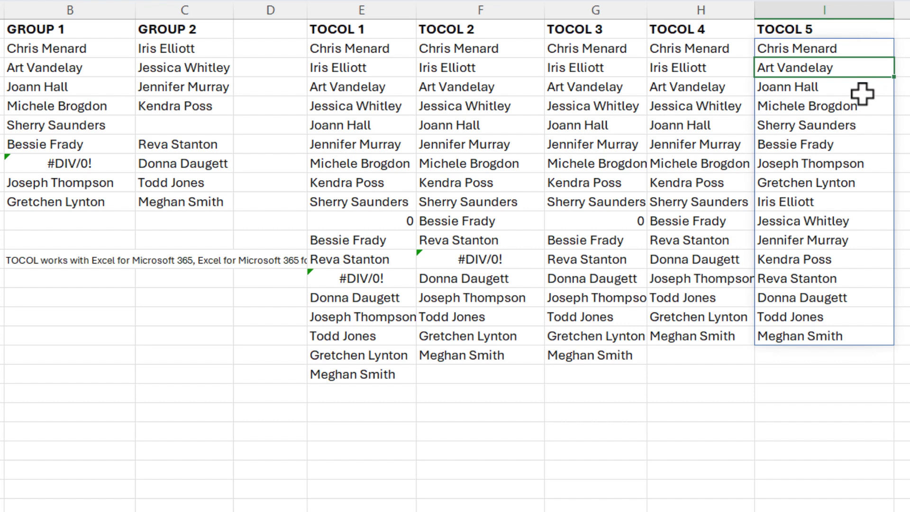